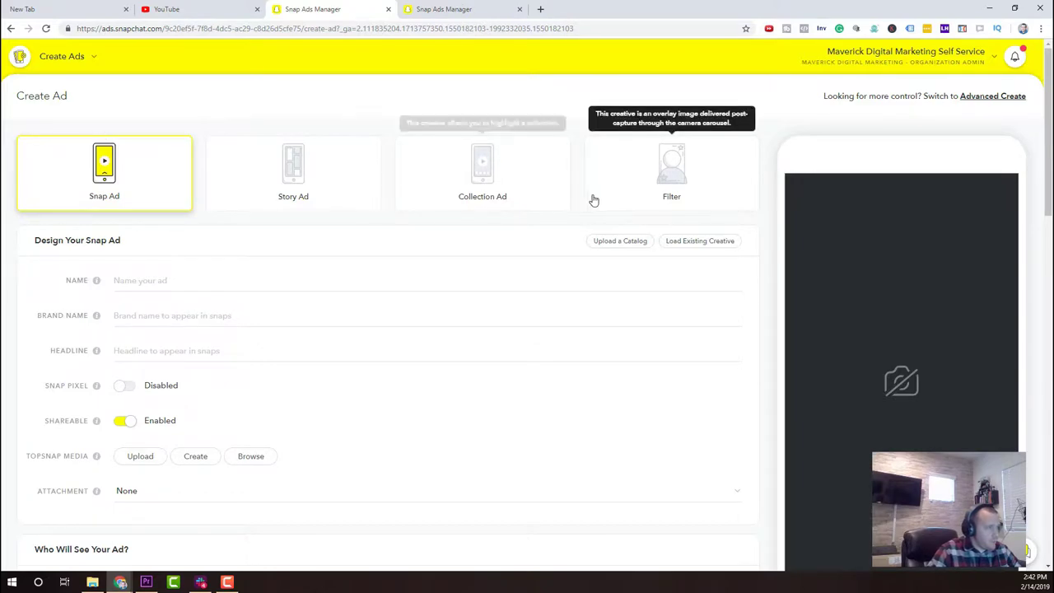
Look over the simple Create Ad form and switch to Advanced Create.
scroll(655, 230, down, 5)
scroll(657, 223, down, 3)
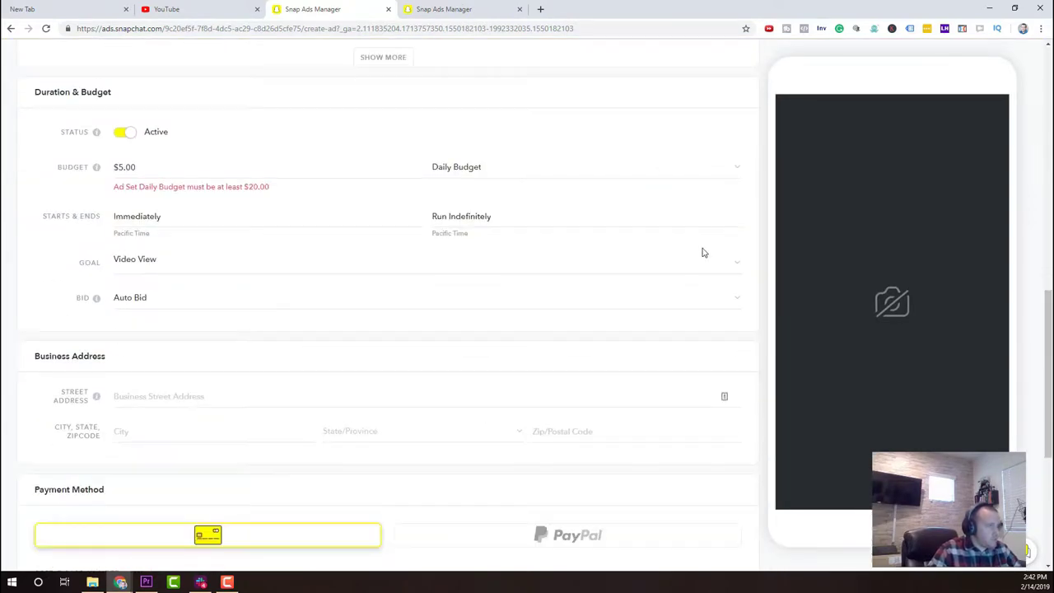
scroll(694, 251, up, 5)
scroll(694, 251, up, 4)
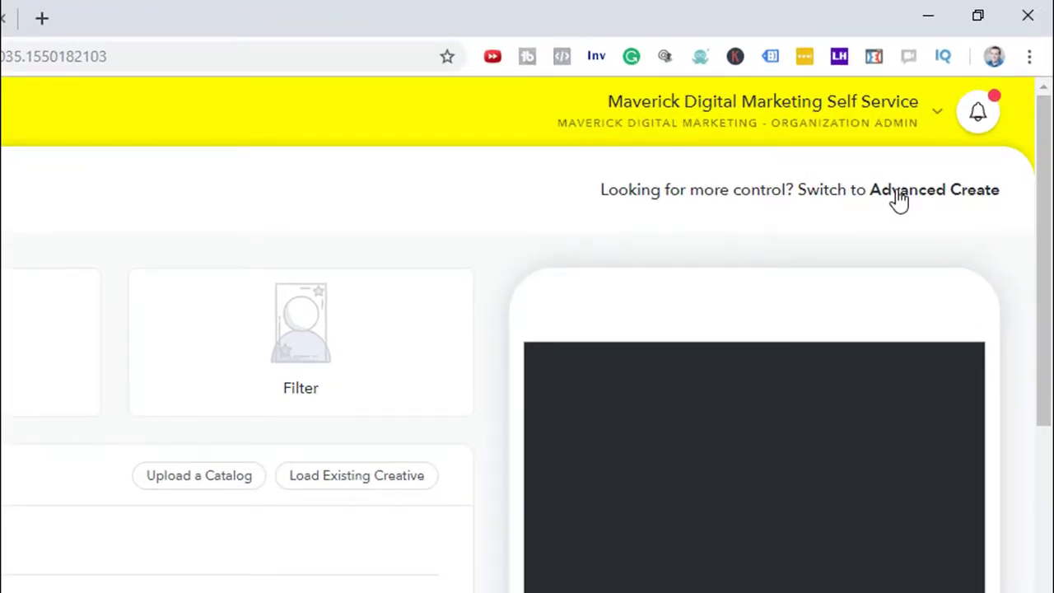
click(934, 190)
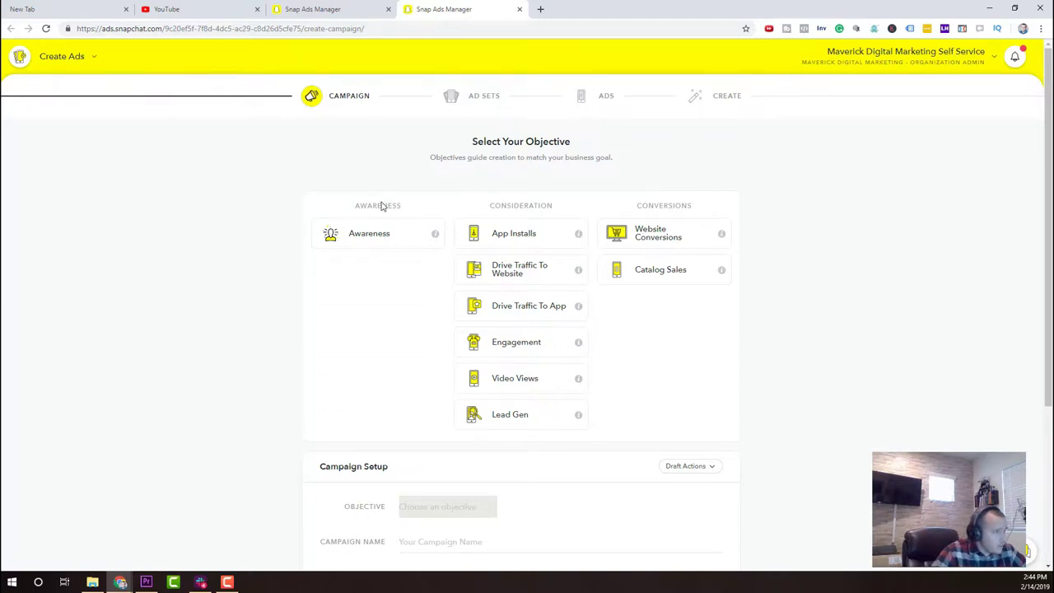
Choose Drive Traffic To Website as the campaign objective.
scroll(513, 242, down, 2)
scroll(595, 268, up, 2)
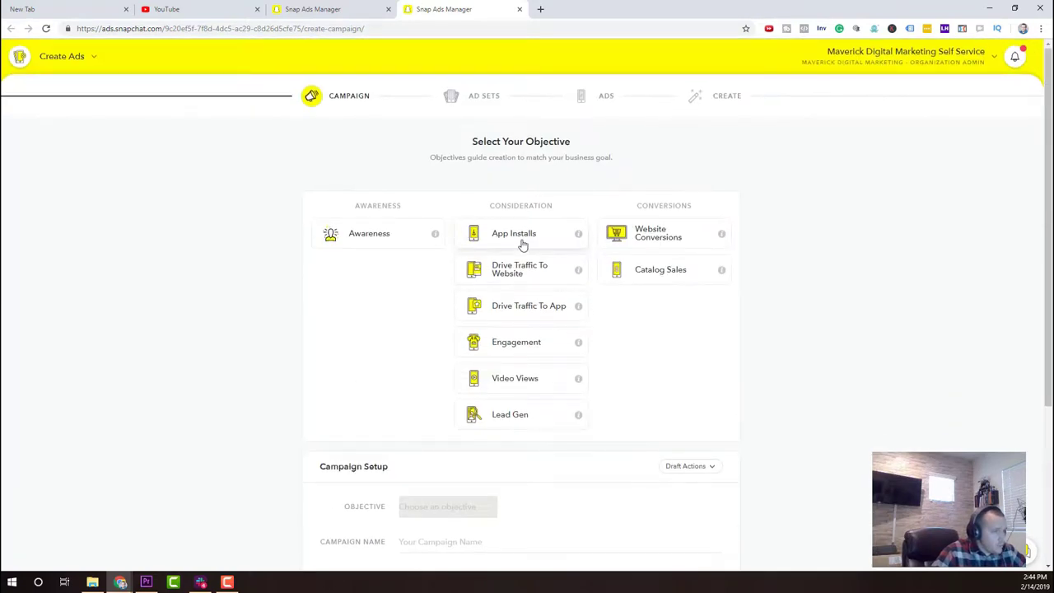
click(532, 275)
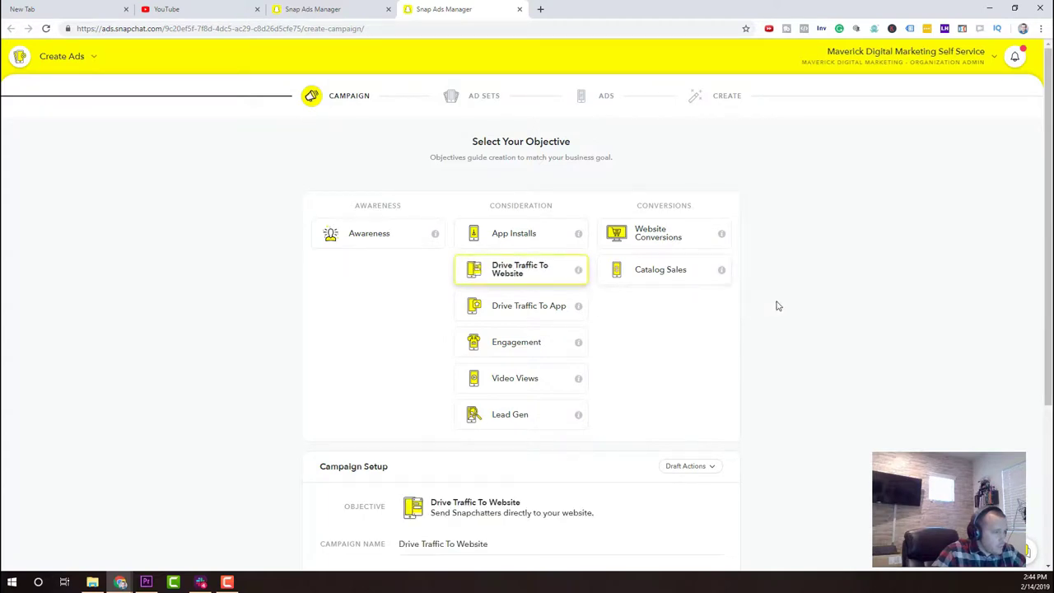
Set the campaign's daily spend cap to $20 and proceed to building the ad sets.
scroll(740, 309, down, 3)
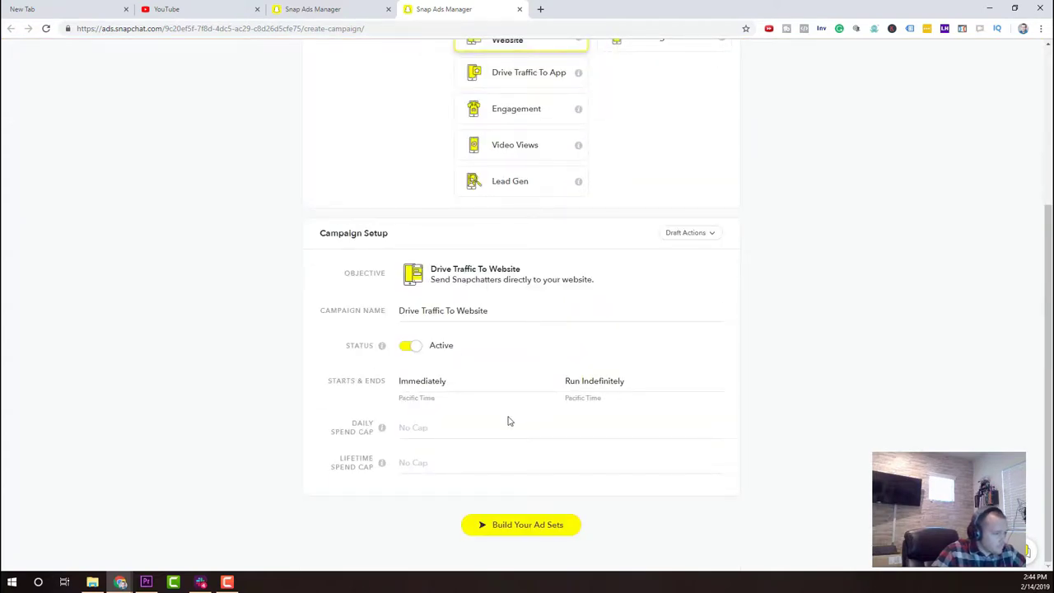
click(410, 426)
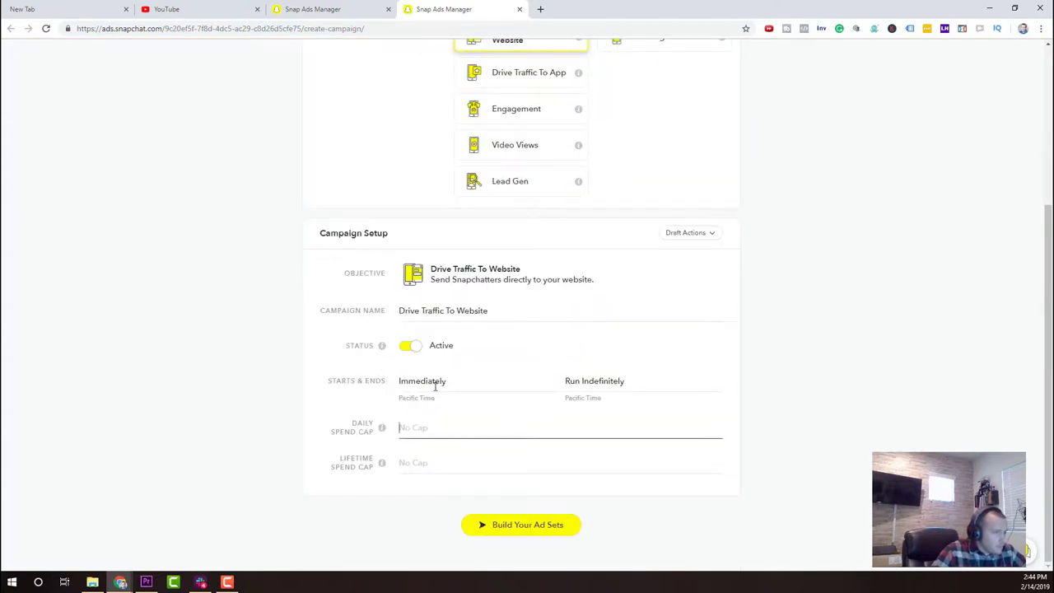
text(20)
key(Tab)
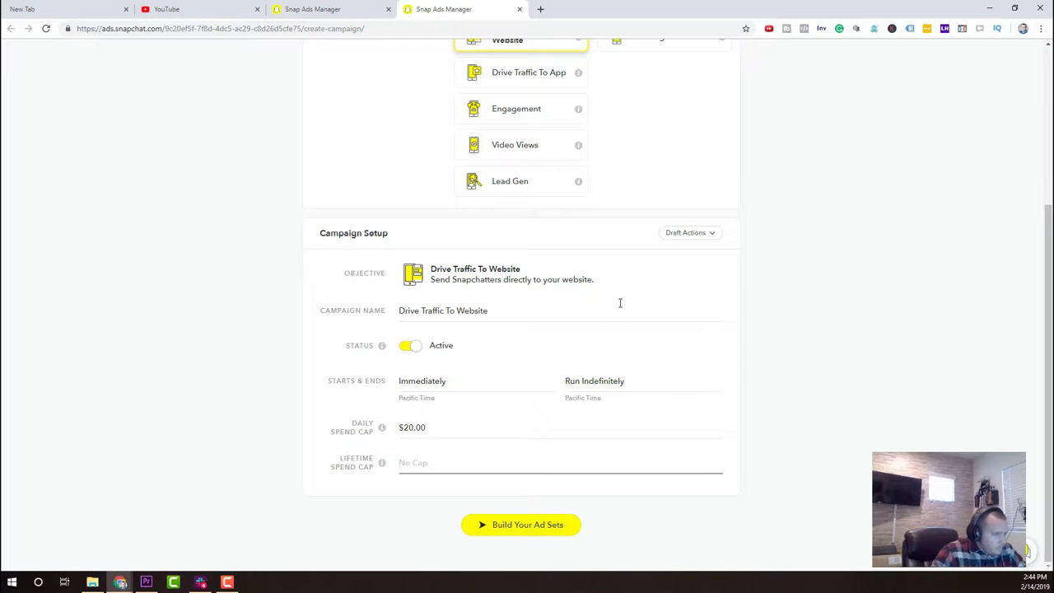
click(539, 527)
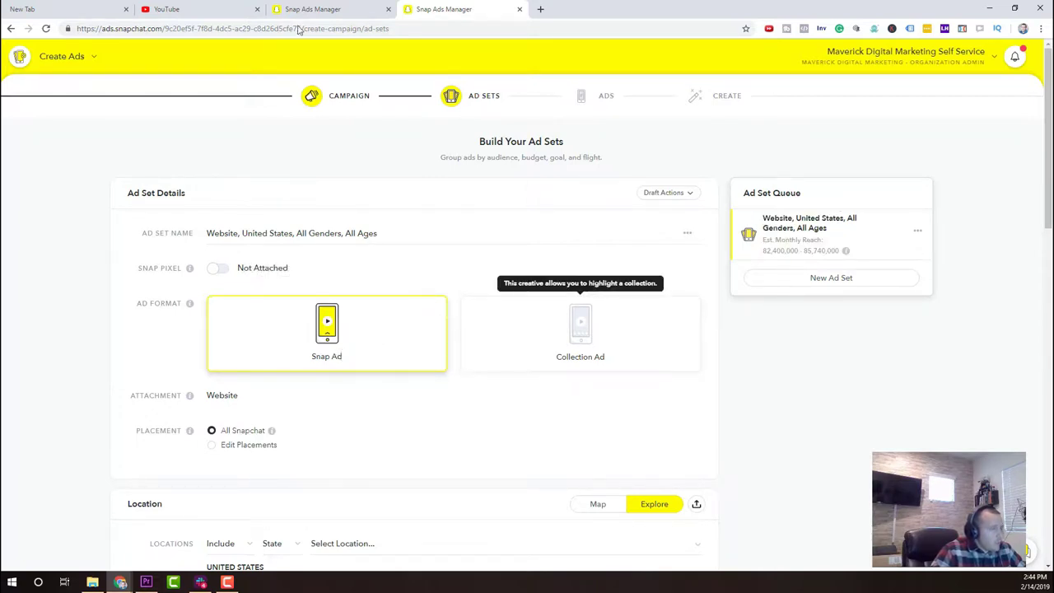
Check the ad formats on the simple Create Ad page and return to the ad set details.
click(311, 7)
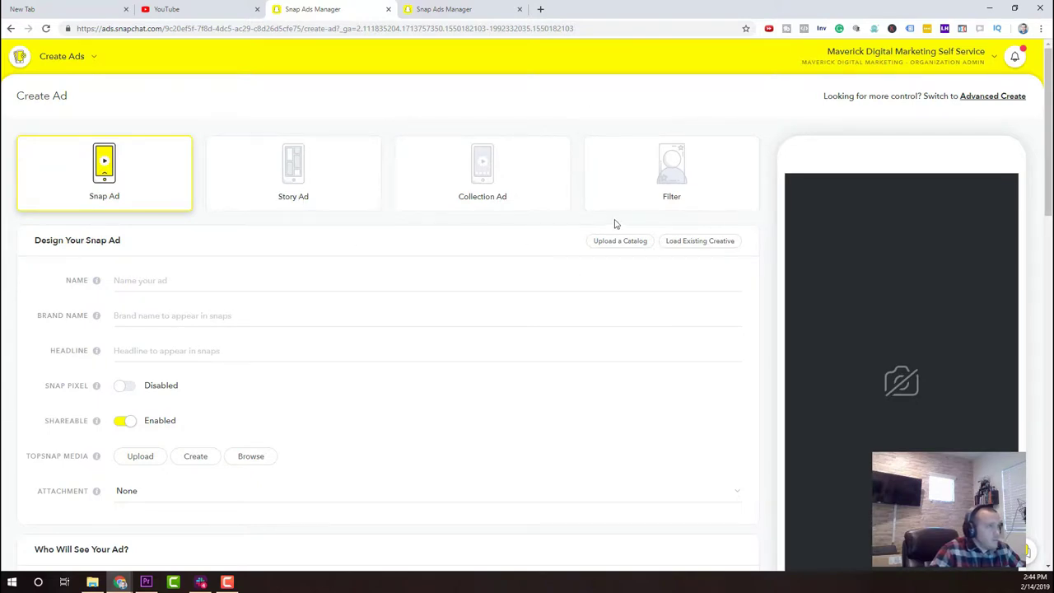
click(454, 9)
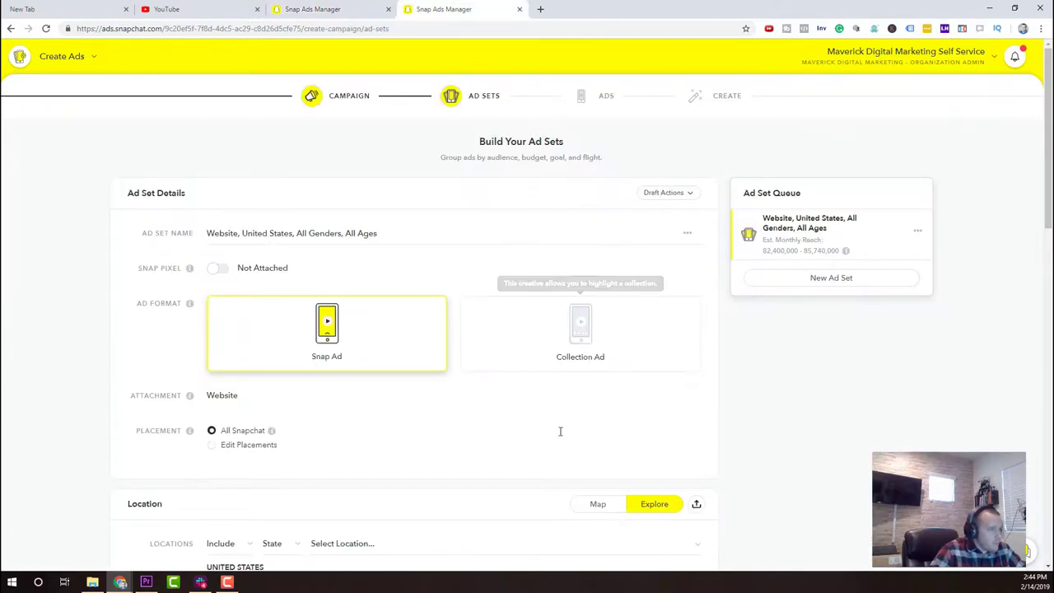
Change the ad set's placement from All Snapchat to Edit Placements.
scroll(750, 416, down, 2)
scroll(741, 412, down, 1)
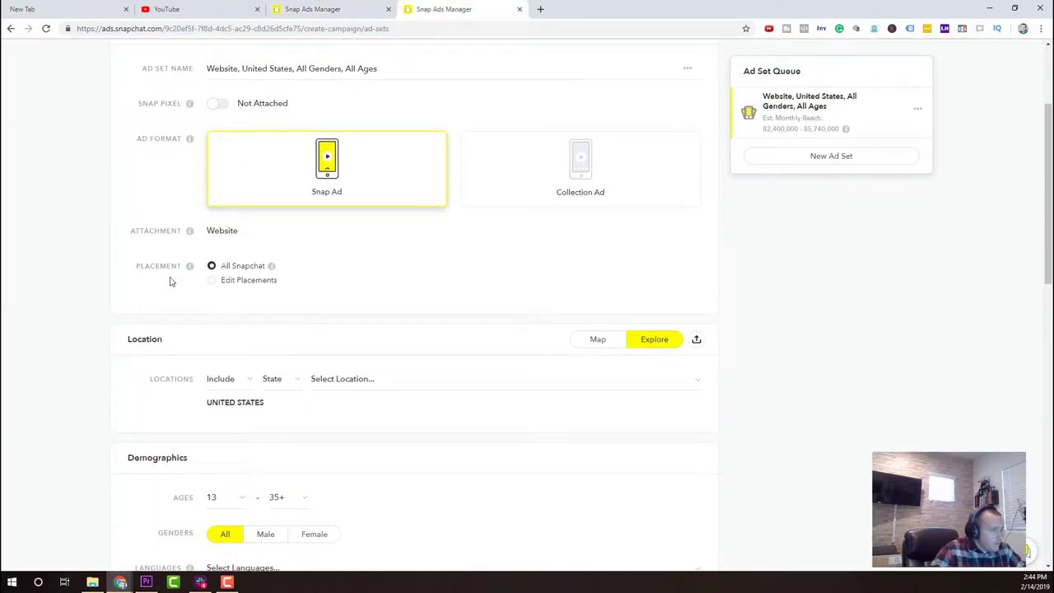
click(212, 281)
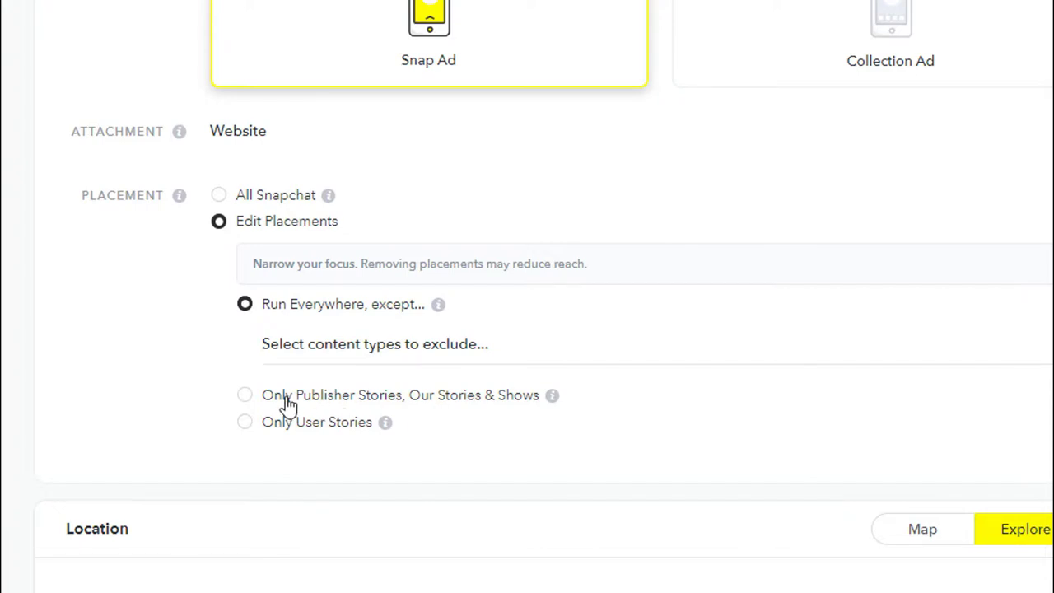
scroll(285, 412, up, 3)
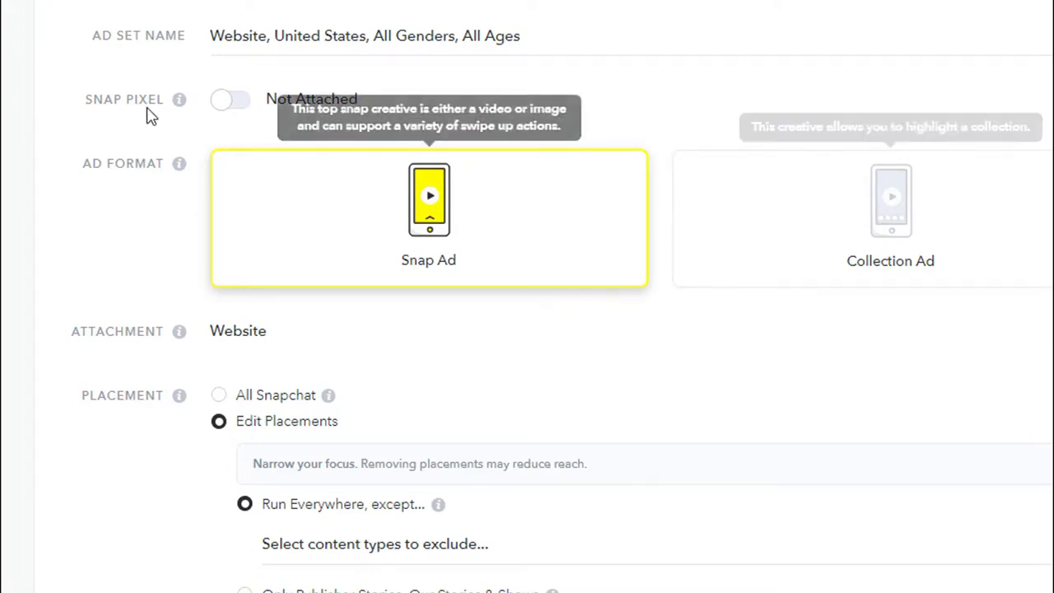
click(236, 106)
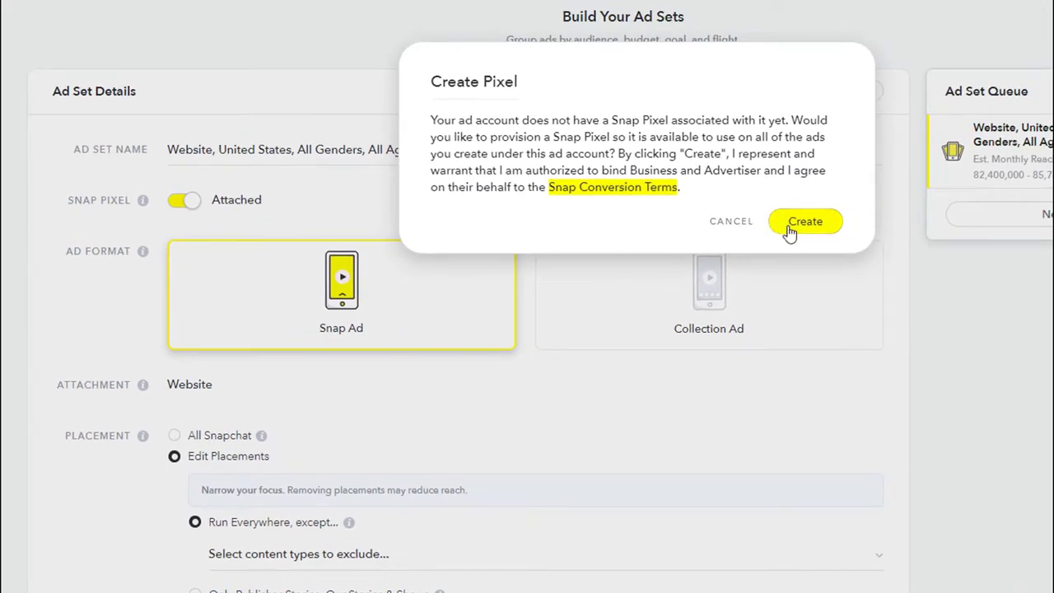
click(809, 480)
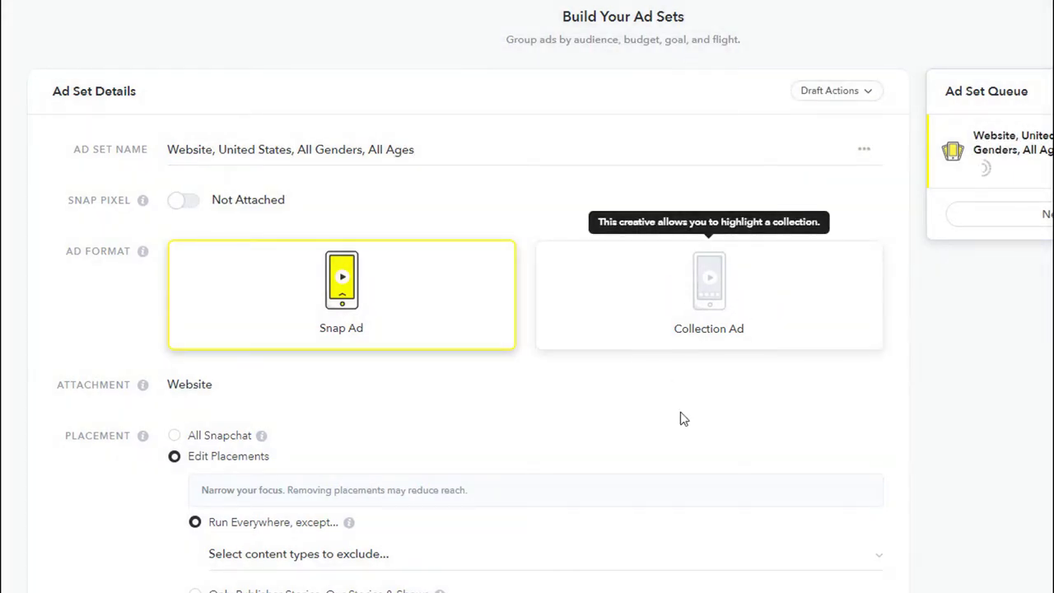
Review the ad set's targeting sections and browse the Lifestyles categories in the predefined audiences.
scroll(681, 419, down, 5)
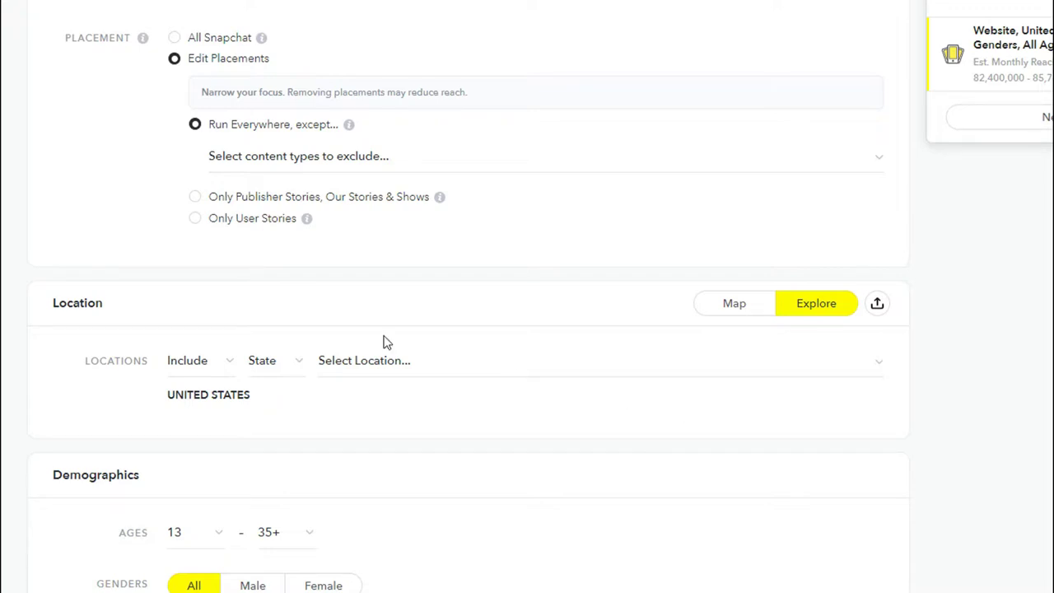
scroll(412, 330, down, 2)
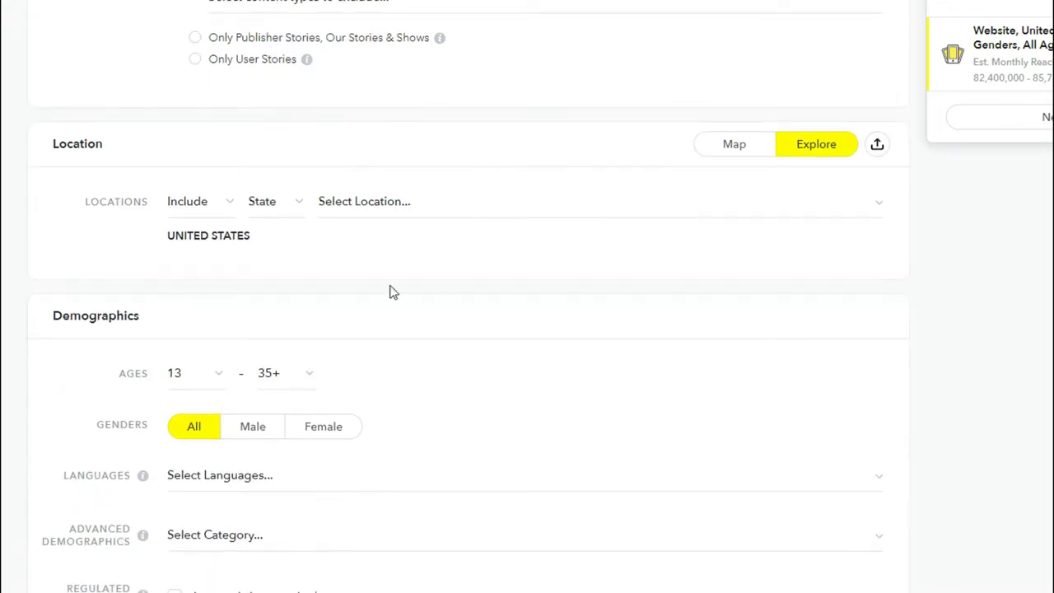
scroll(428, 329, down, 8)
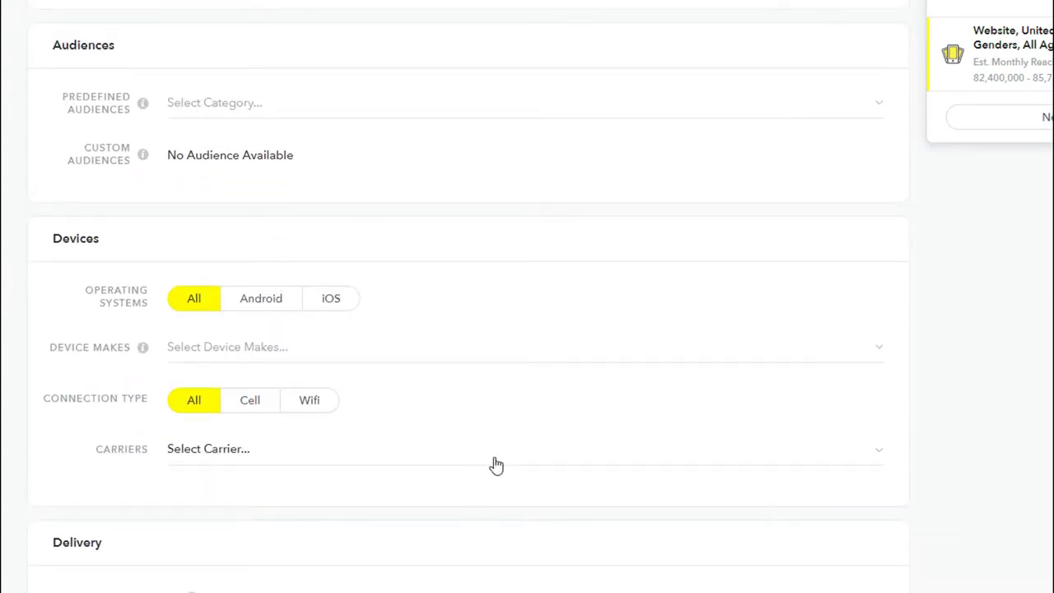
scroll(511, 461, down, 4)
scroll(671, 483, up, 6)
click(210, 304)
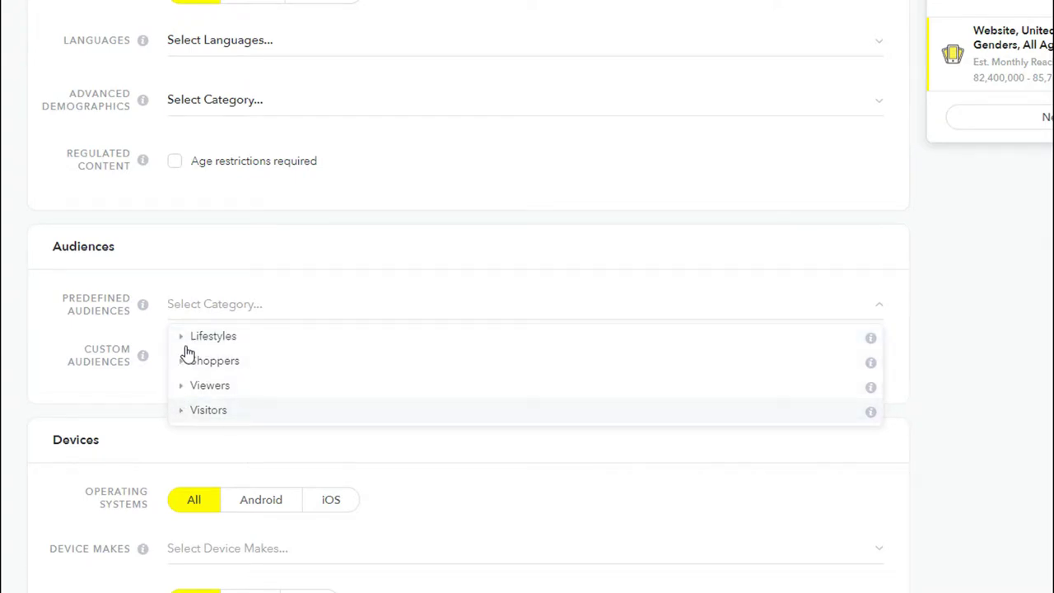
click(188, 344)
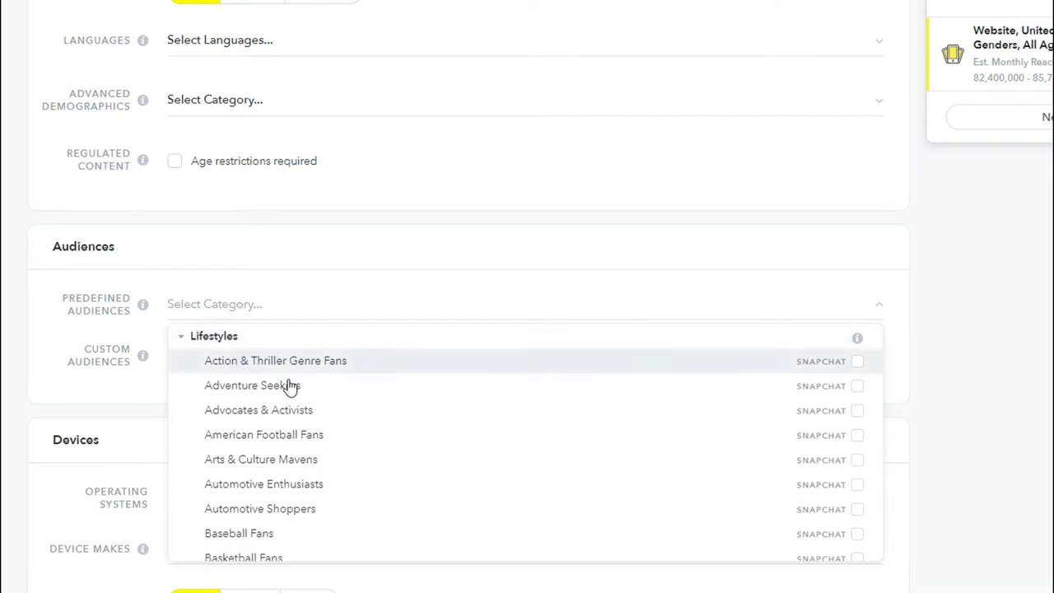
scroll(370, 424, down, 5)
scroll(374, 423, down, 9)
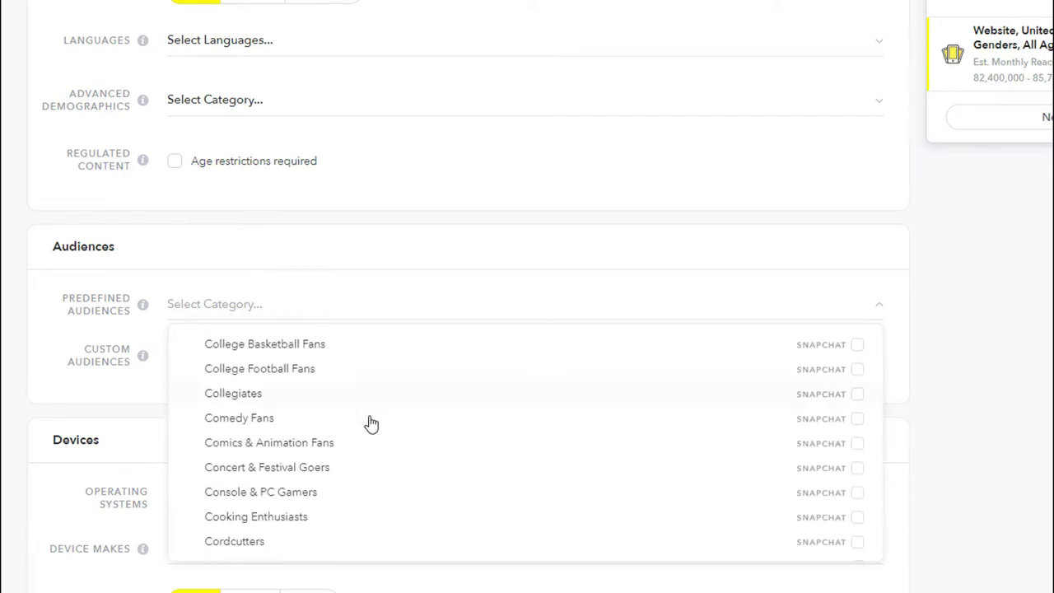
scroll(378, 424, down, 10)
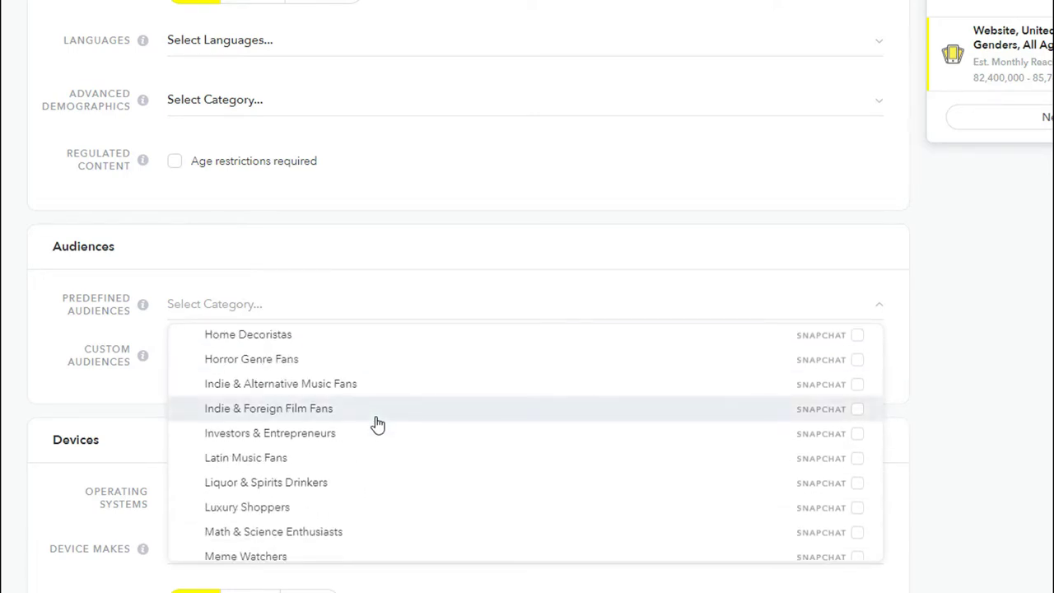
scroll(378, 424, down, 10)
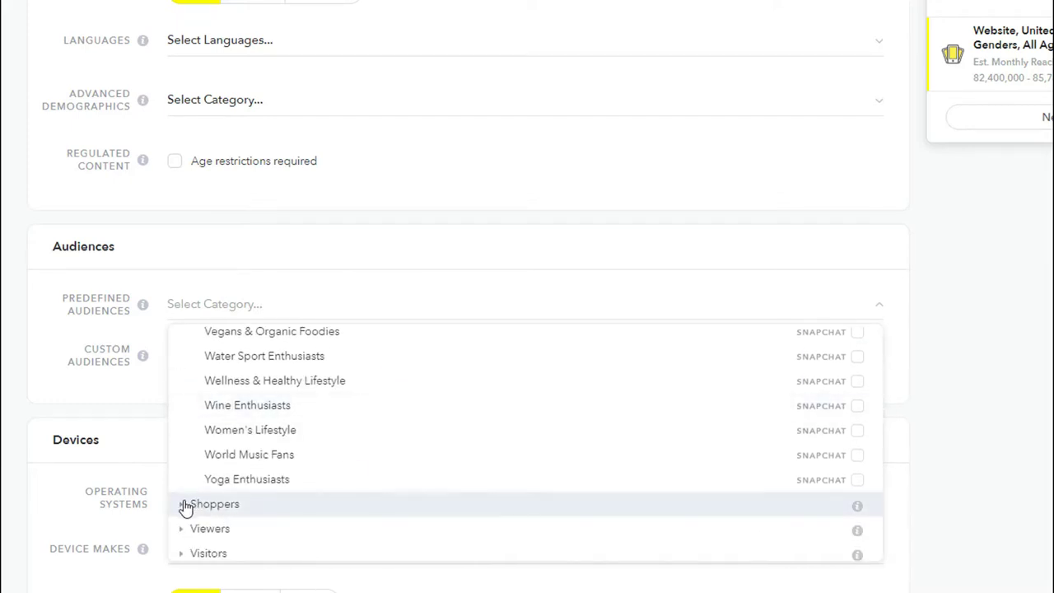
Examine the Shoppers, Viewers and Visitors predefined audiences, including the dealer types within Auto Dealer Visitors.
click(182, 506)
scroll(332, 494, down, 1)
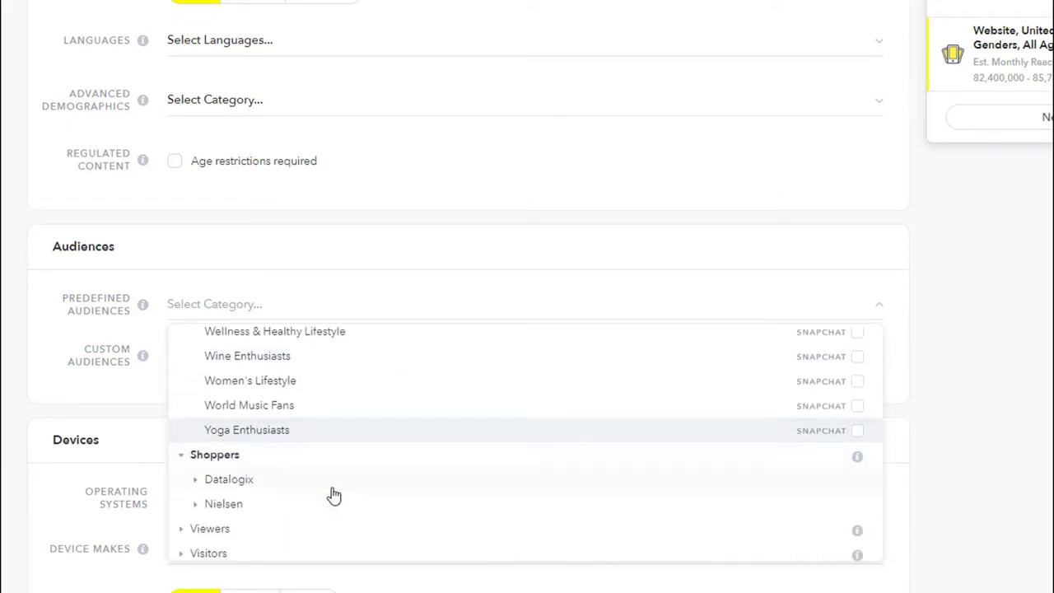
click(322, 553)
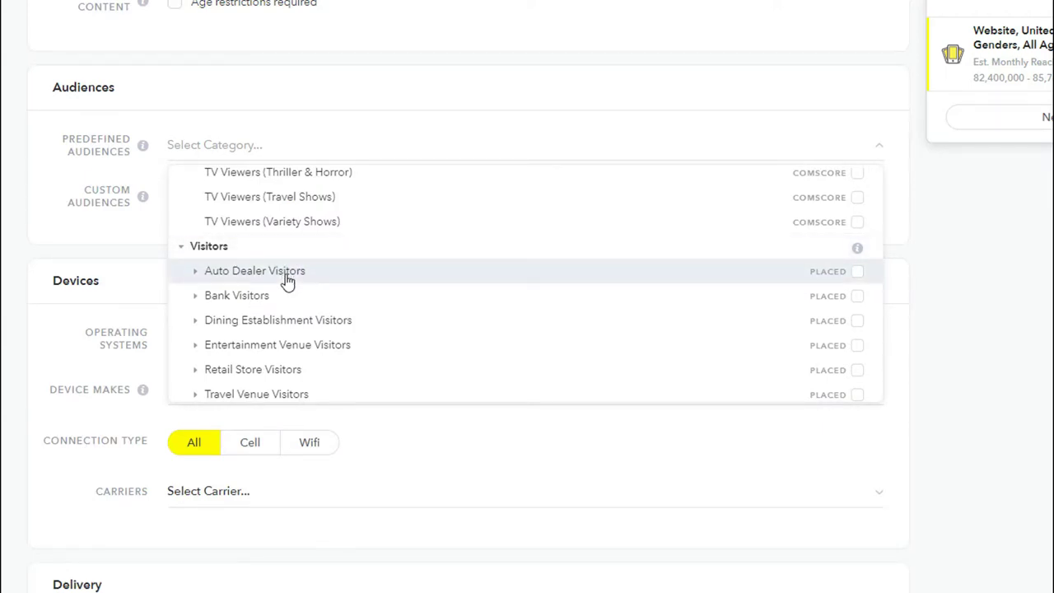
click(196, 273)
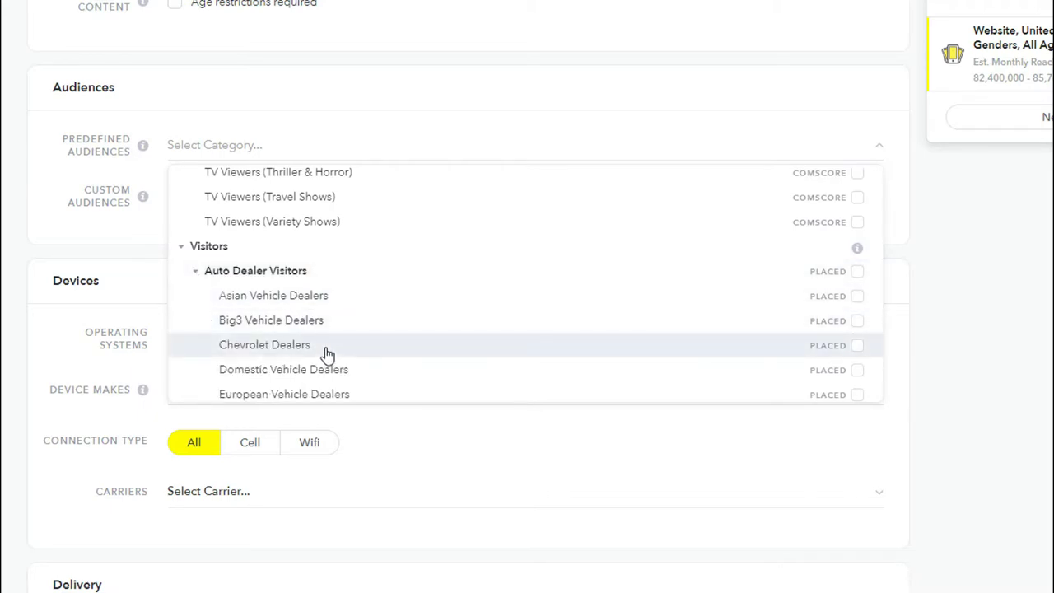
scroll(322, 343, down, 3)
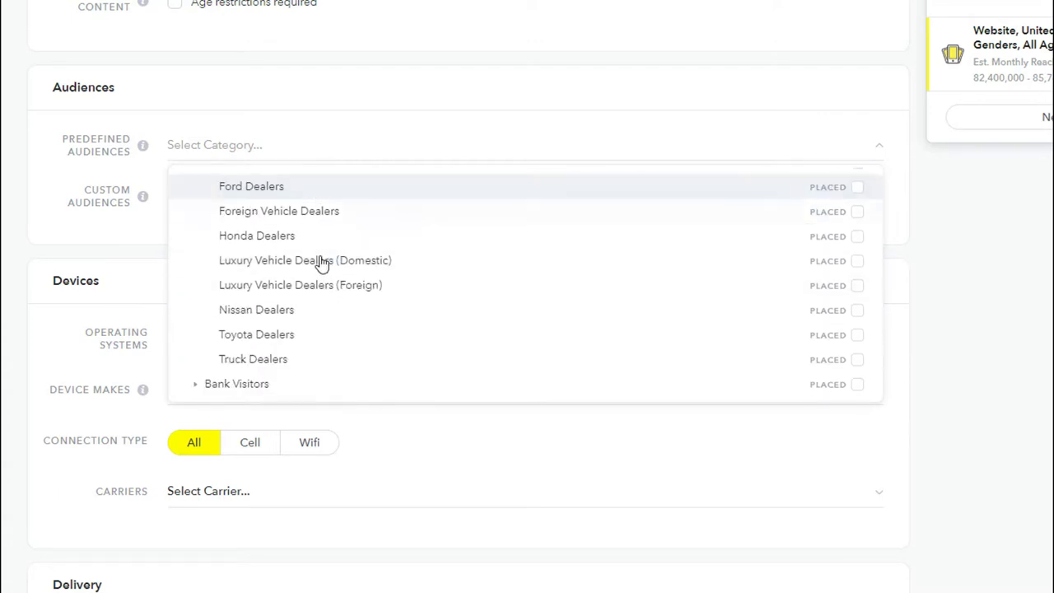
scroll(322, 264, down, 1)
scroll(308, 292, up, 5)
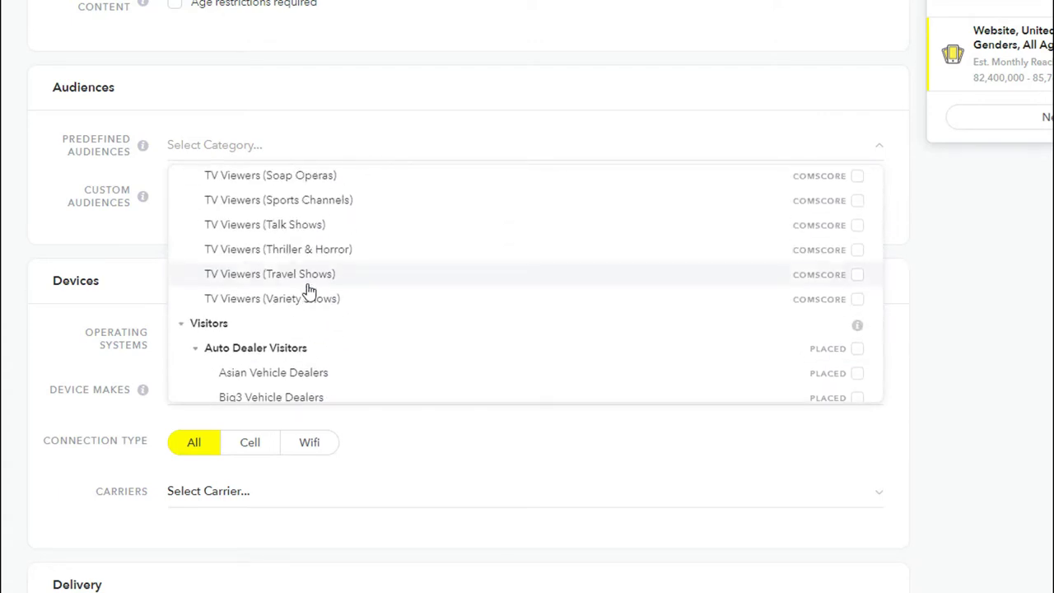
scroll(308, 291, down, 5)
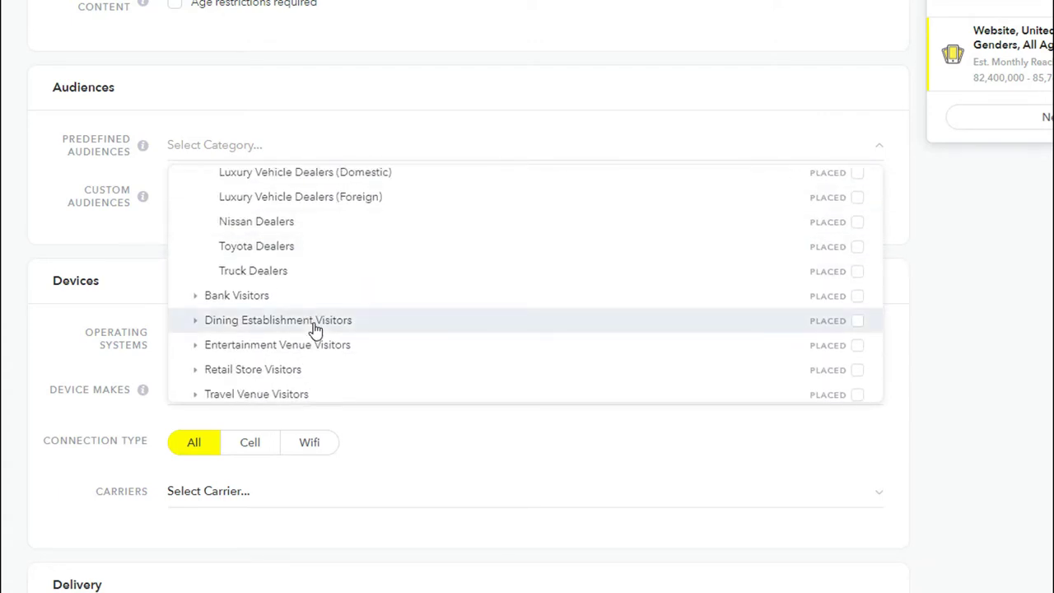
scroll(309, 313, down, 4)
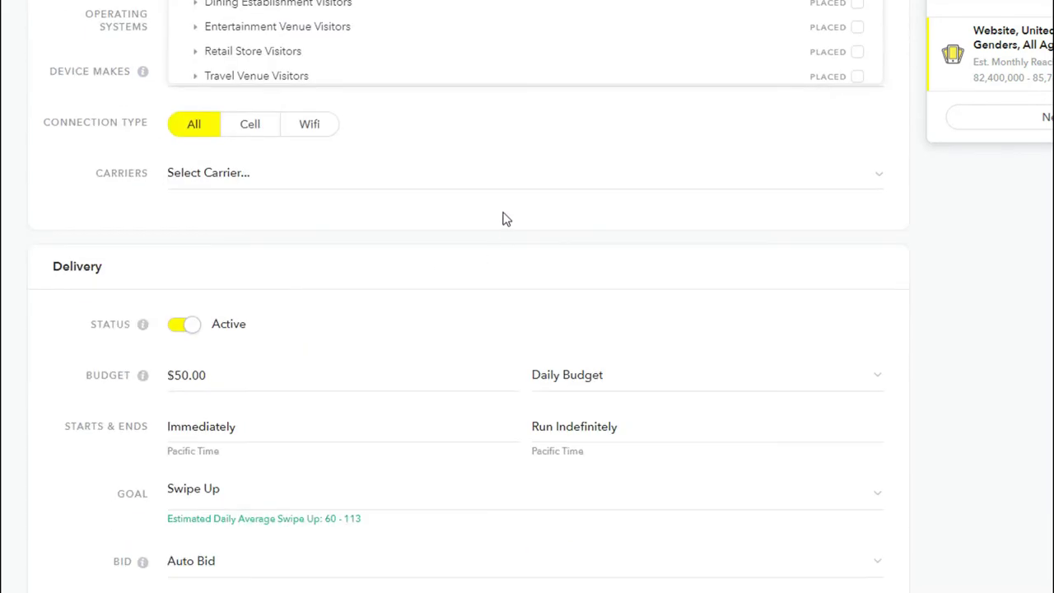
scroll(510, 229, up, 4)
scroll(377, 288, up, 3)
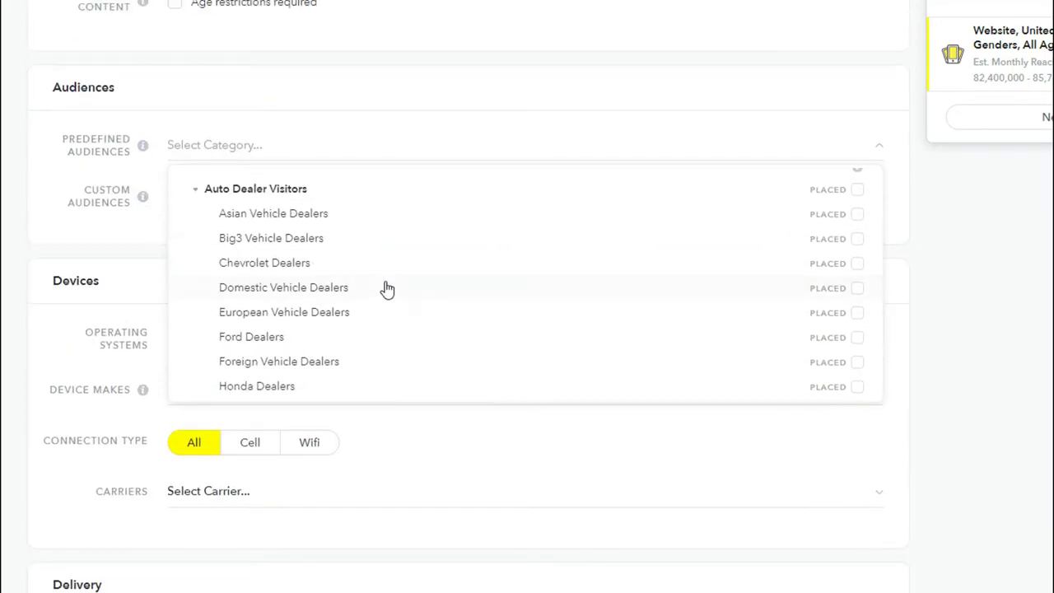
Collapse the Auto Dealer Visitors, Viewers and Shoppers audience groups and continue to building the ads.
click(196, 188)
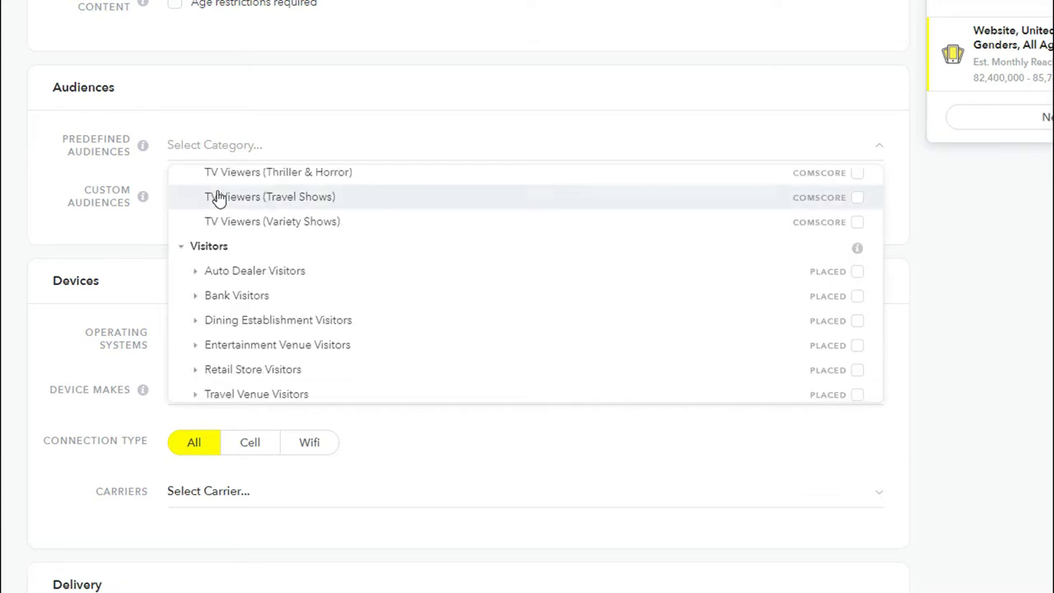
scroll(264, 274, up, 10)
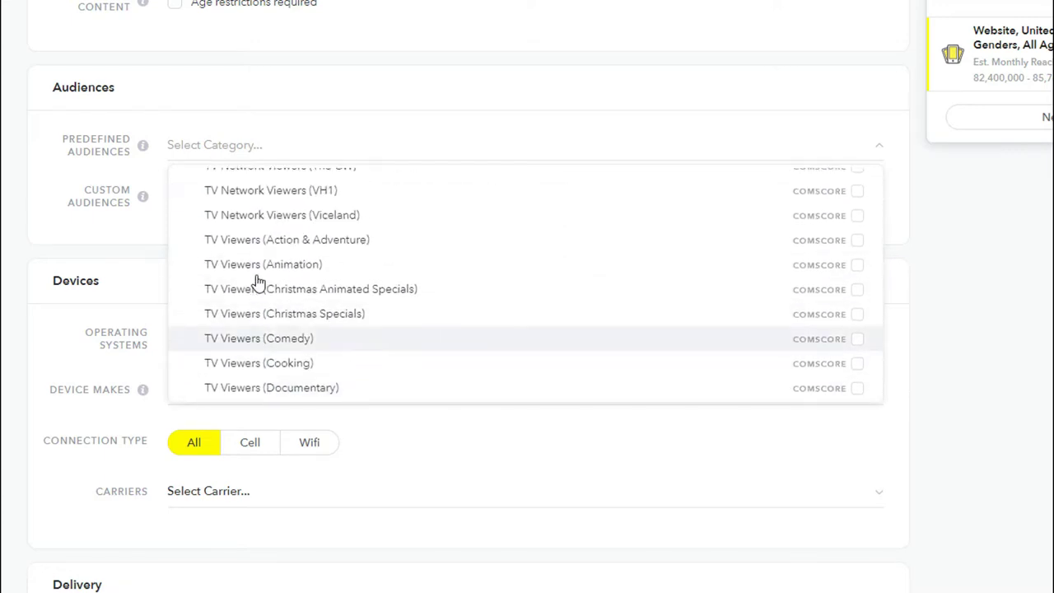
scroll(255, 281, up, 10)
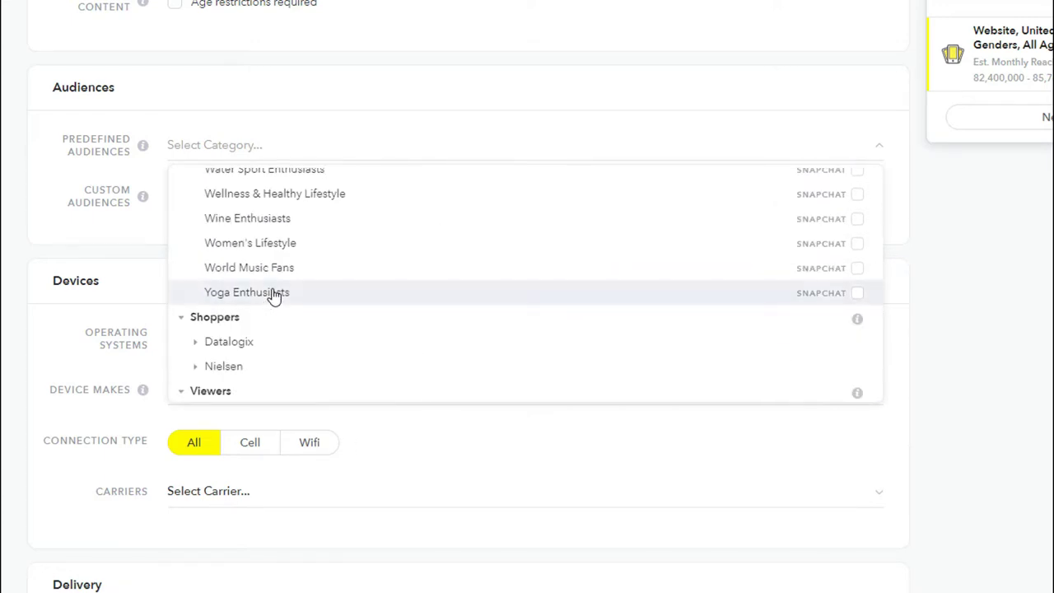
click(181, 391)
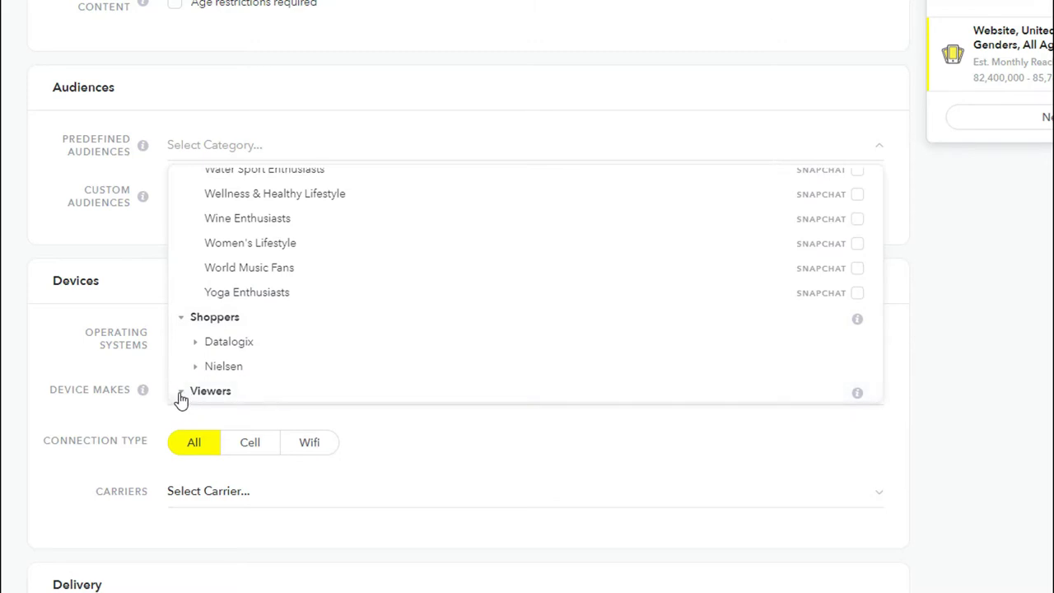
click(180, 319)
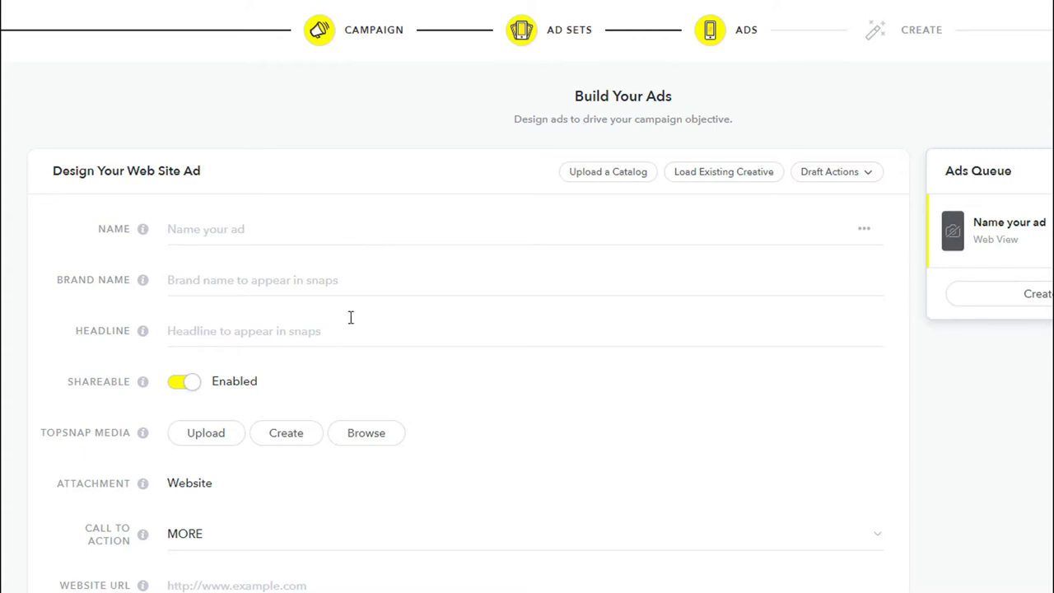
Review the website ad's design fields, such as media, call to action and website URL, and its delivery settings.
scroll(398, 442, down, 3)
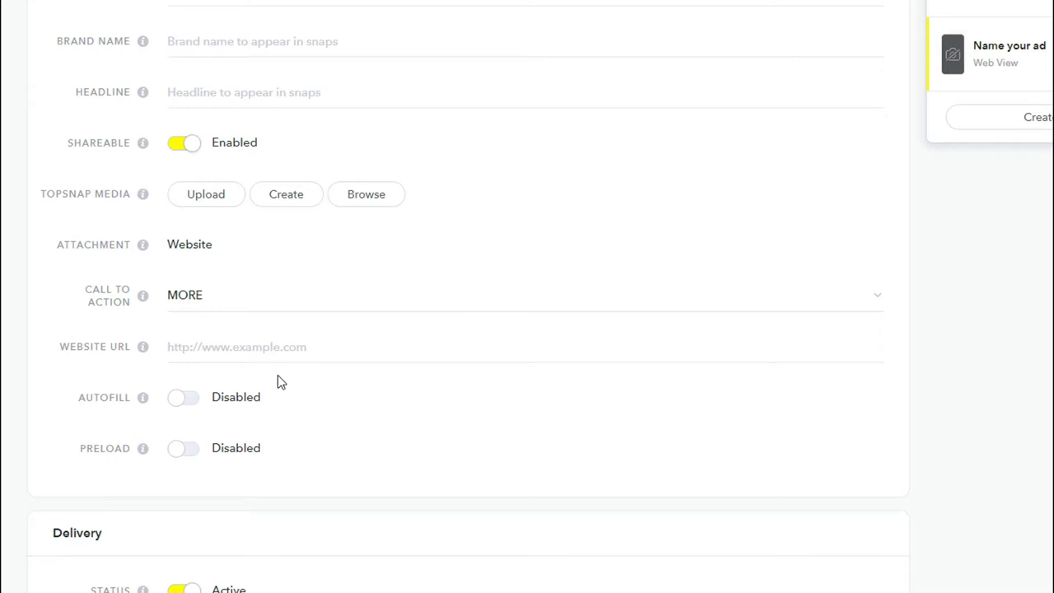
scroll(277, 381, down, 3)
scroll(674, 484, up, 2)
scroll(674, 485, up, 3)
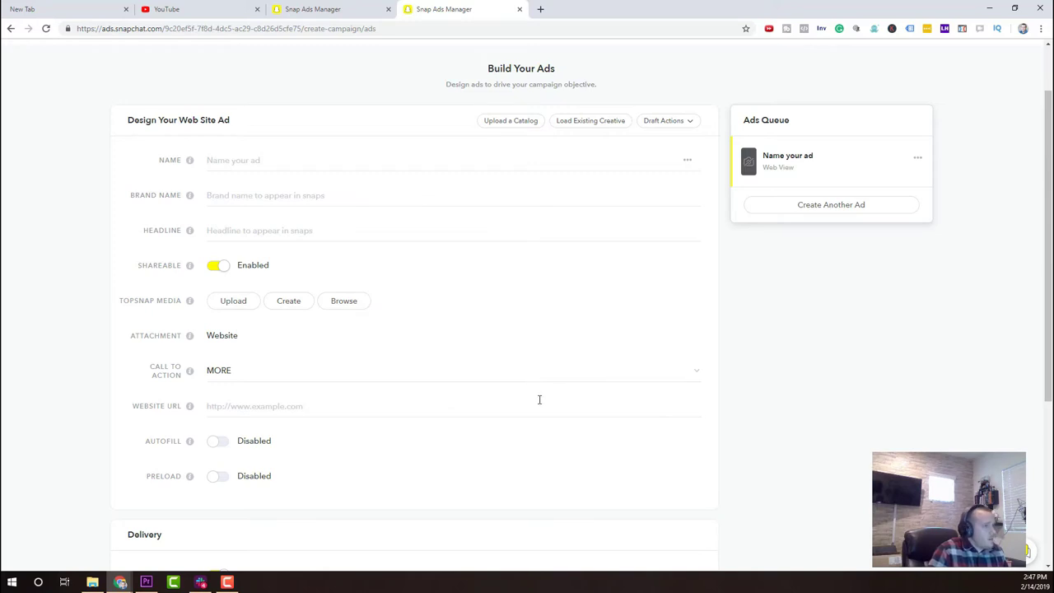
scroll(886, 299, down, 3)
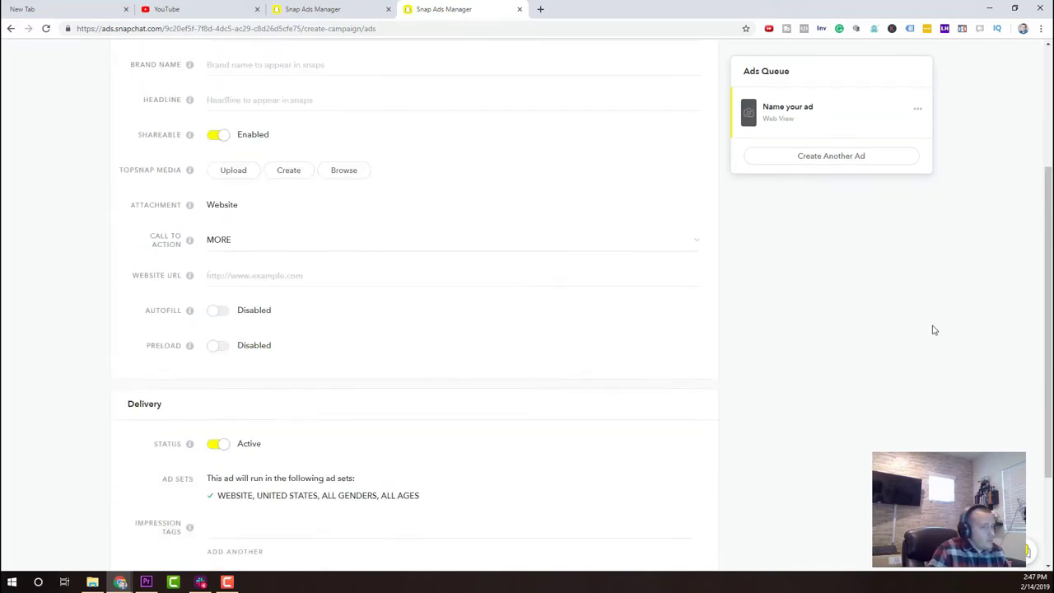